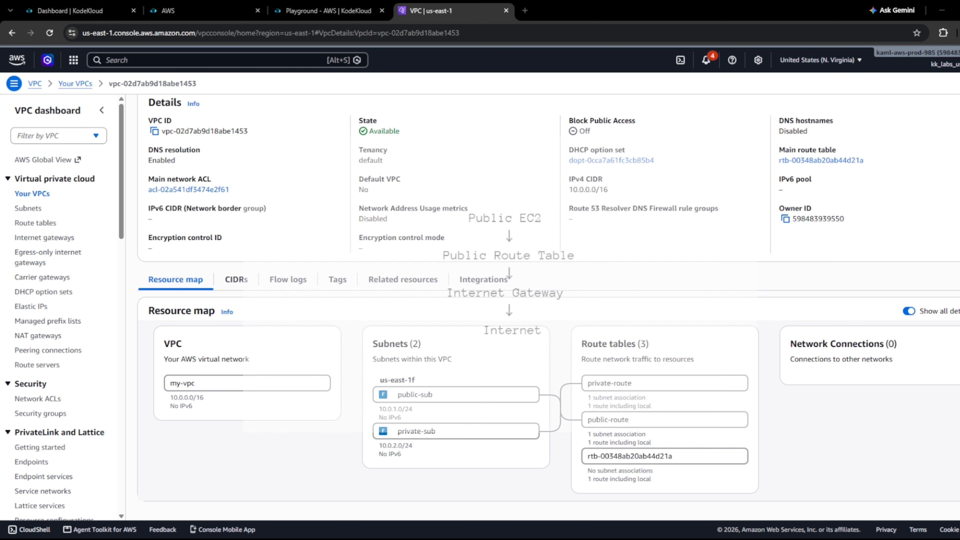
- Create an internet gateway with the name tag my-igw
click(39, 238)
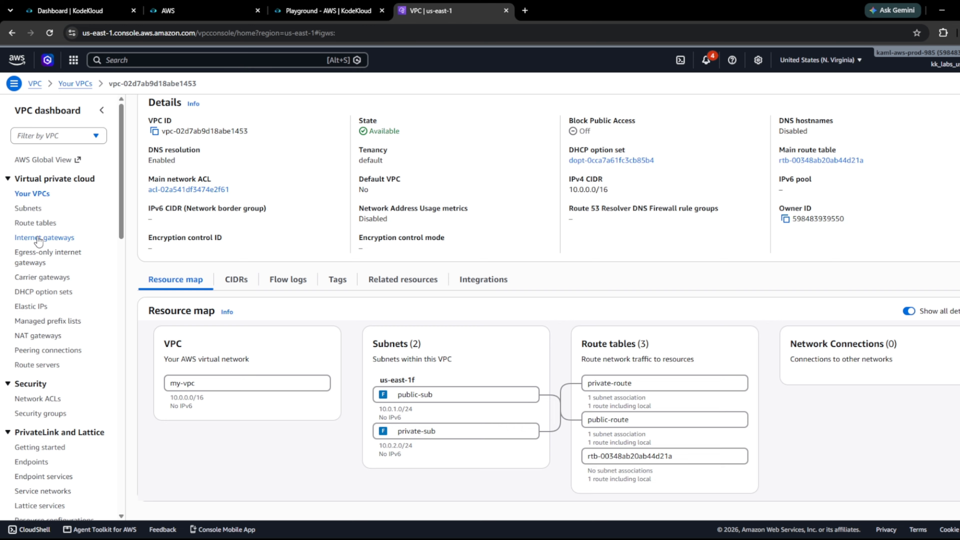
click(936, 108)
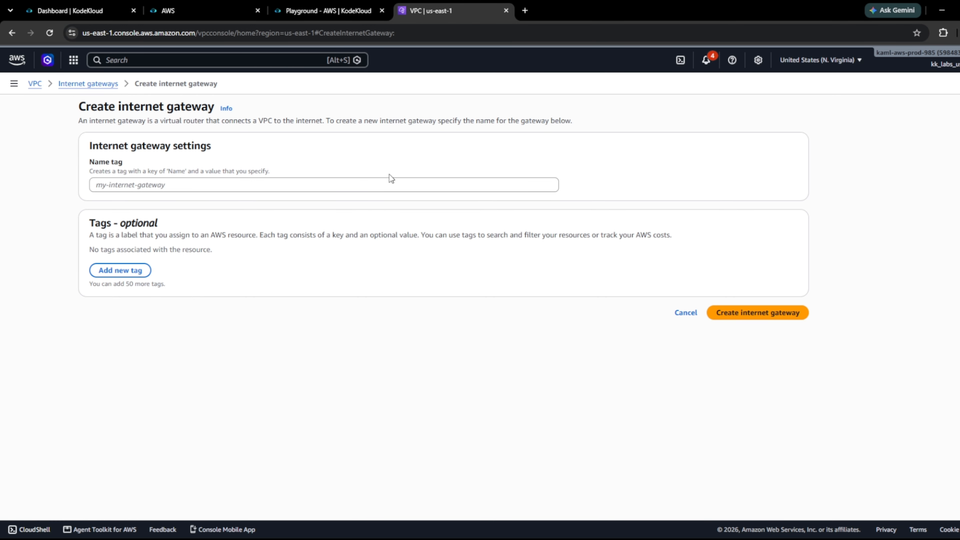
click(375, 183)
text(my)
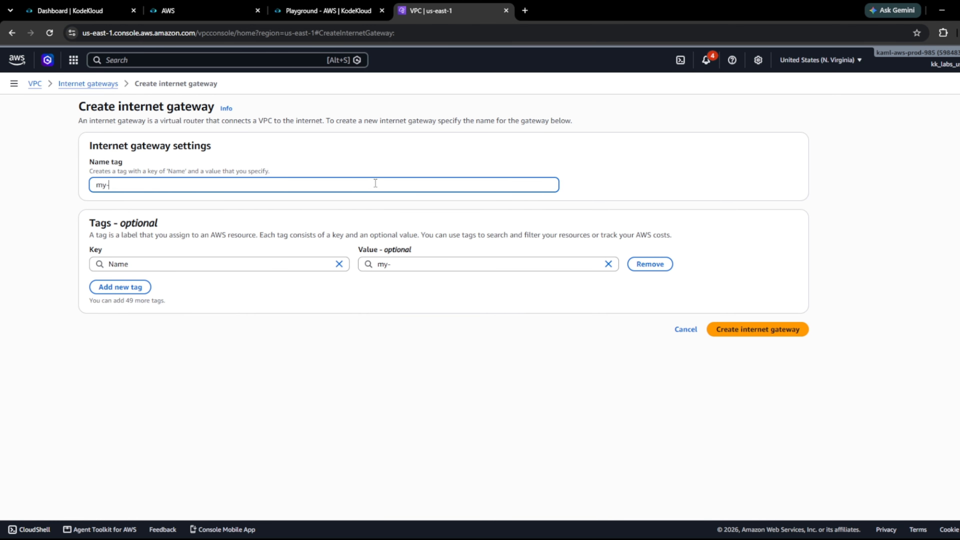
text(-igw)
click(747, 335)
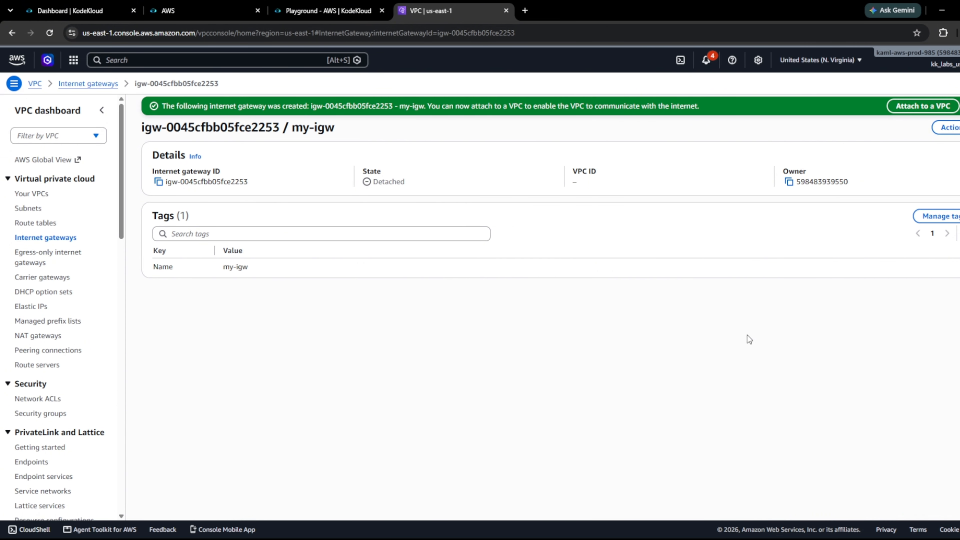
- Attach the my-igw internet gateway to my-vpc
click(946, 127)
click(952, 148)
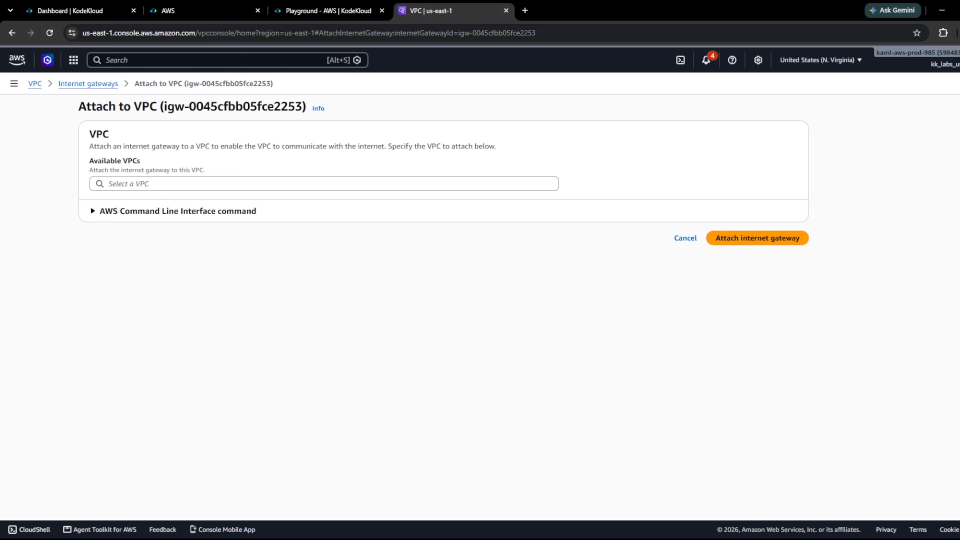
click(487, 183)
click(309, 199)
click(721, 233)
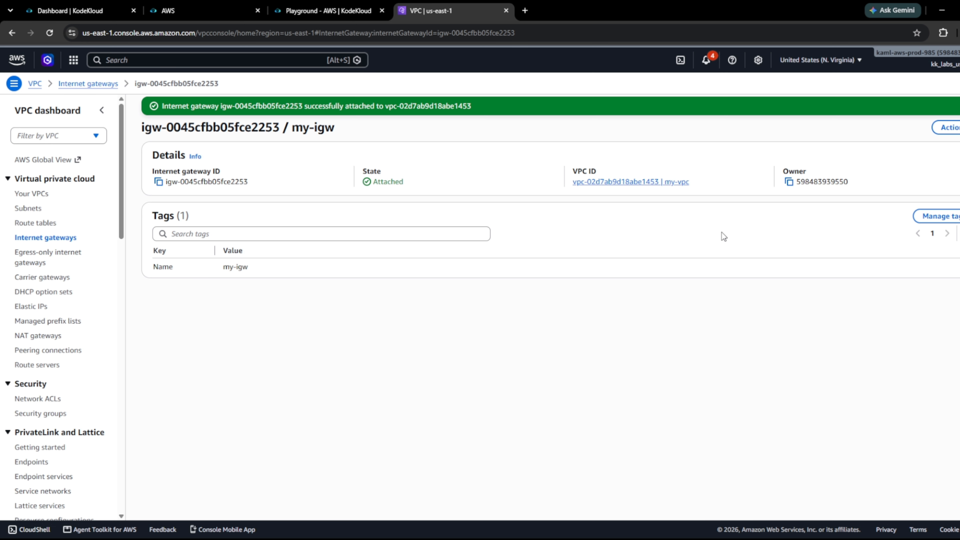
- Edit the routes of the public-route table and add a route with destination 0.0.0.0/0
click(26, 227)
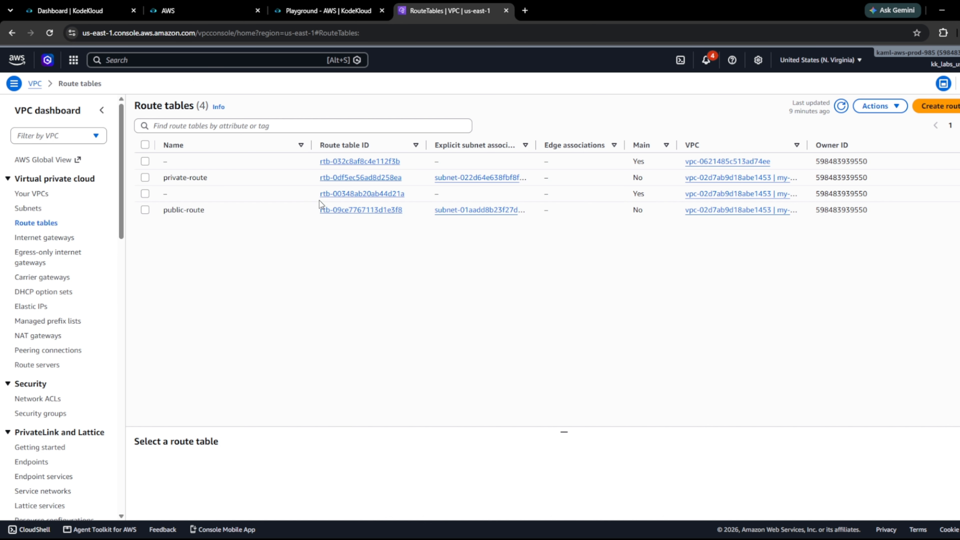
click(330, 211)
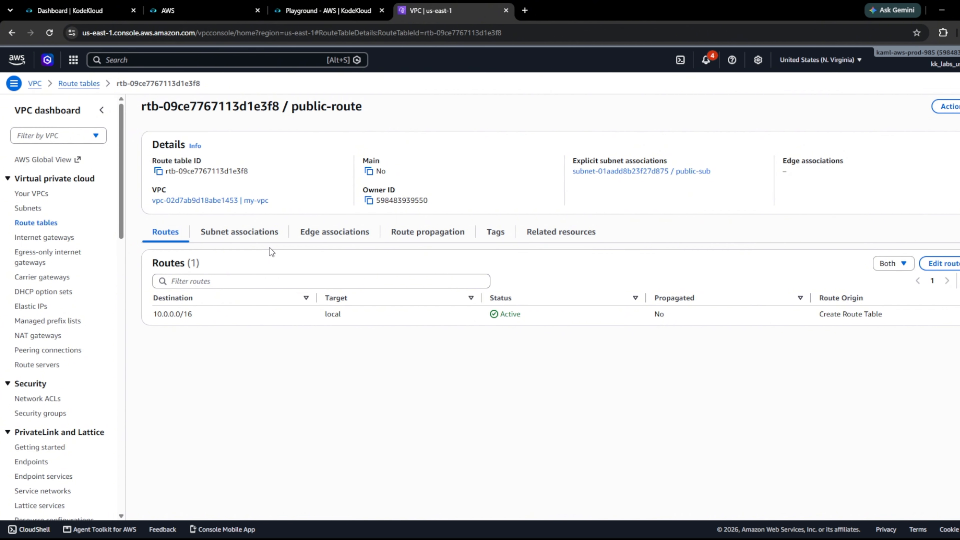
click(941, 264)
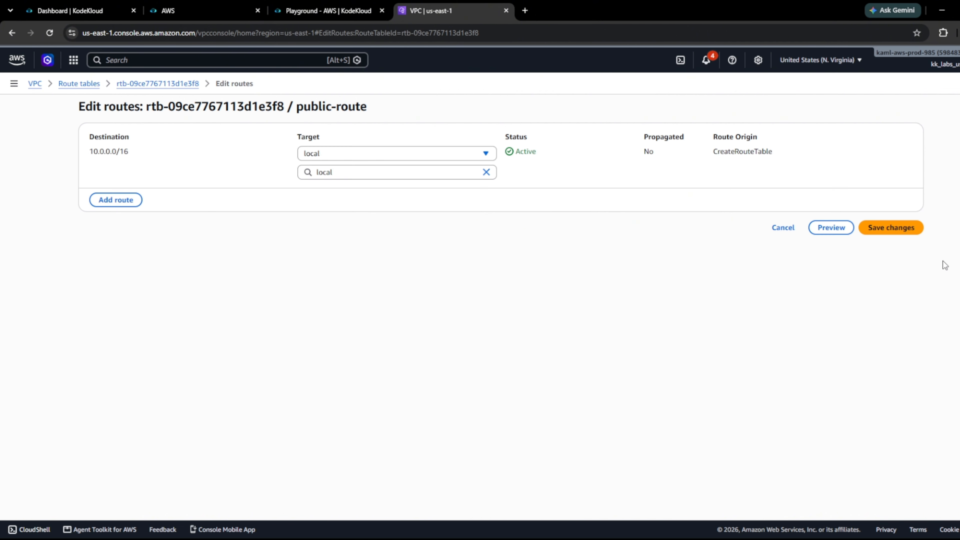
click(116, 200)
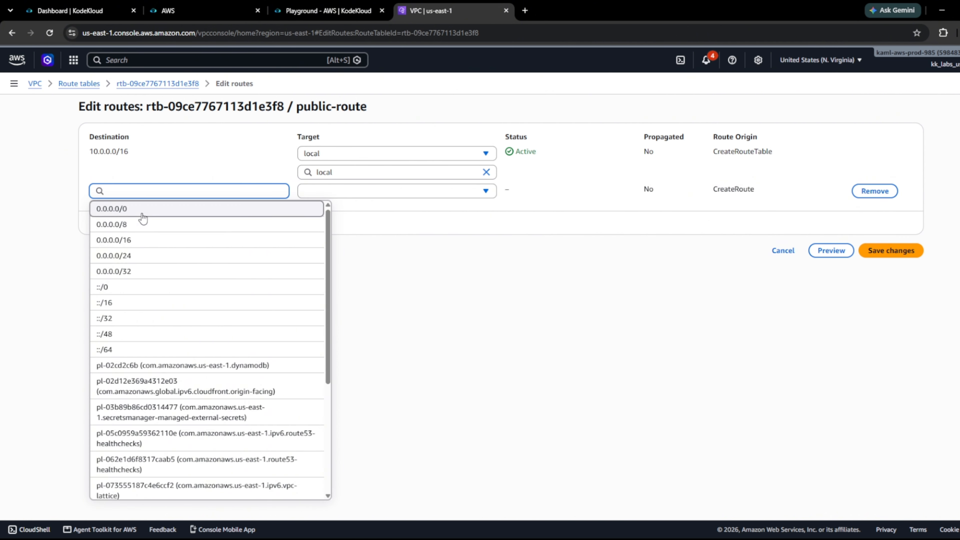
click(244, 207)
- Target the new public route at the my-igw internet gateway and save the route changes
click(350, 197)
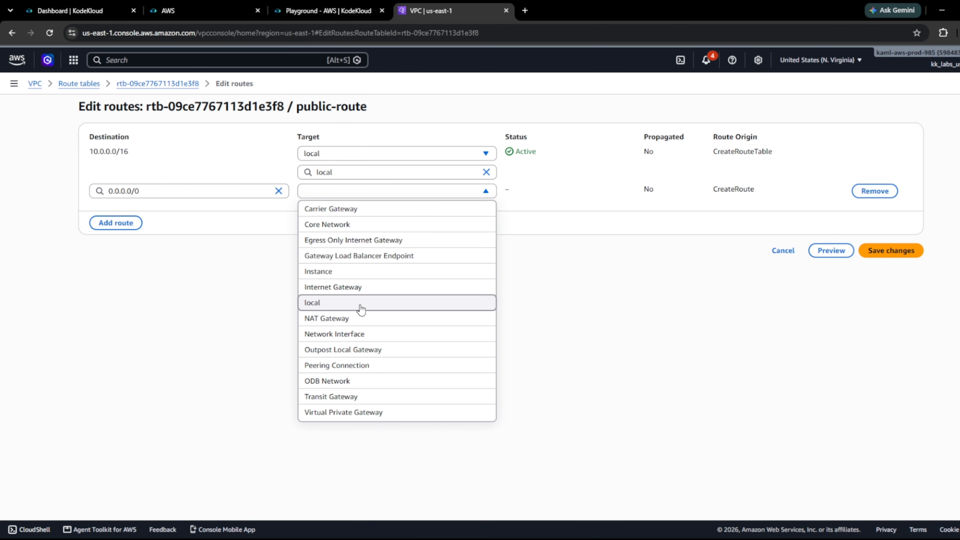
click(358, 288)
click(379, 242)
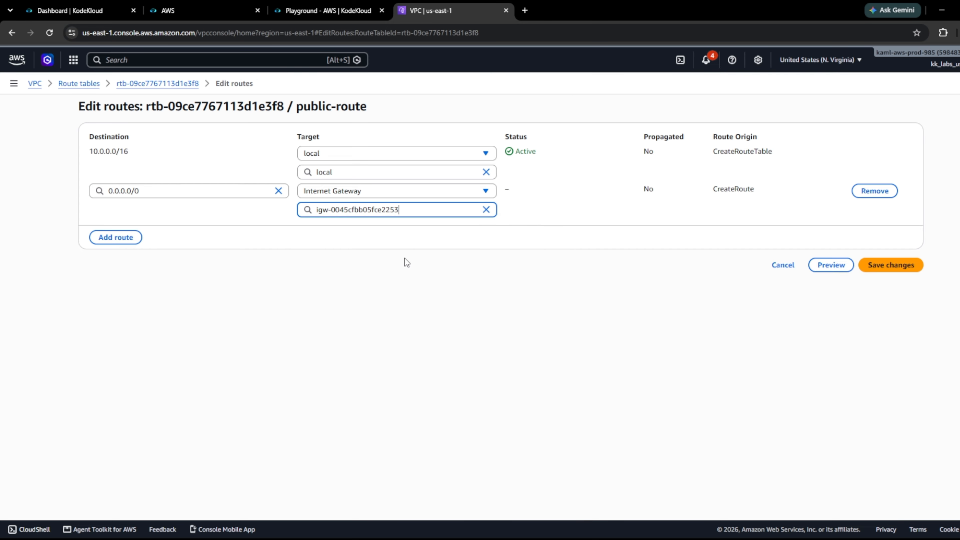
click(879, 266)
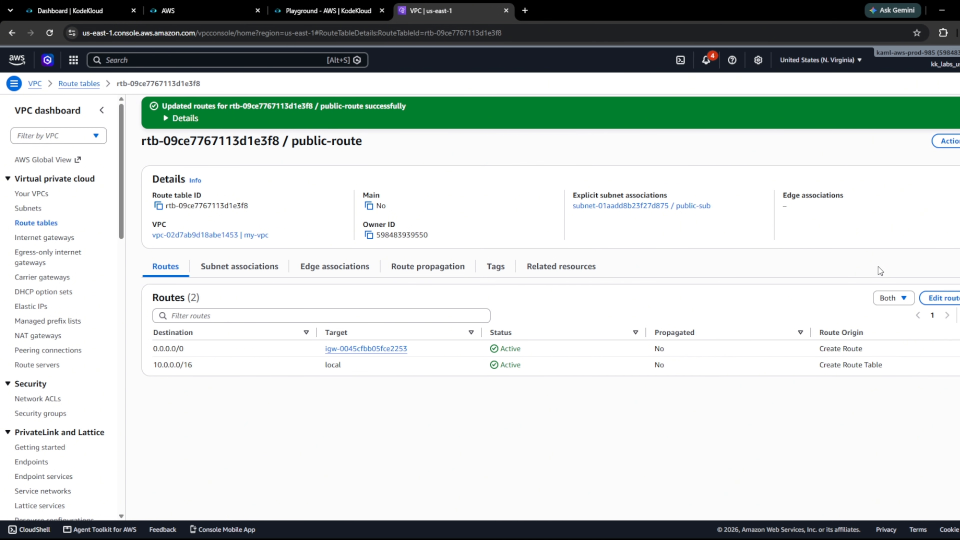
drag(196, 363, 143, 364)
drag(204, 349, 156, 349)
- Start a new NAT gateway named my-nat with Zonal availability mode in the public-sub subnet
click(41, 336)
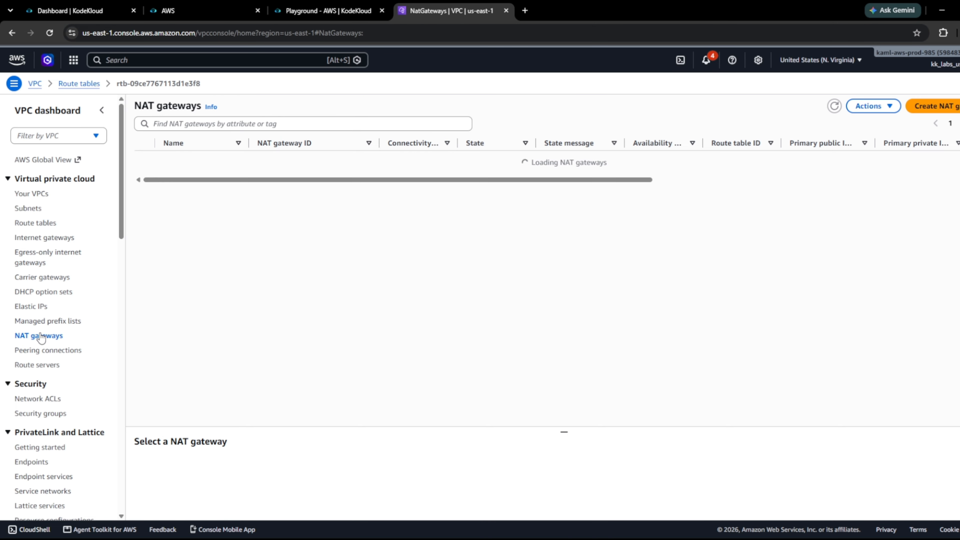
click(940, 106)
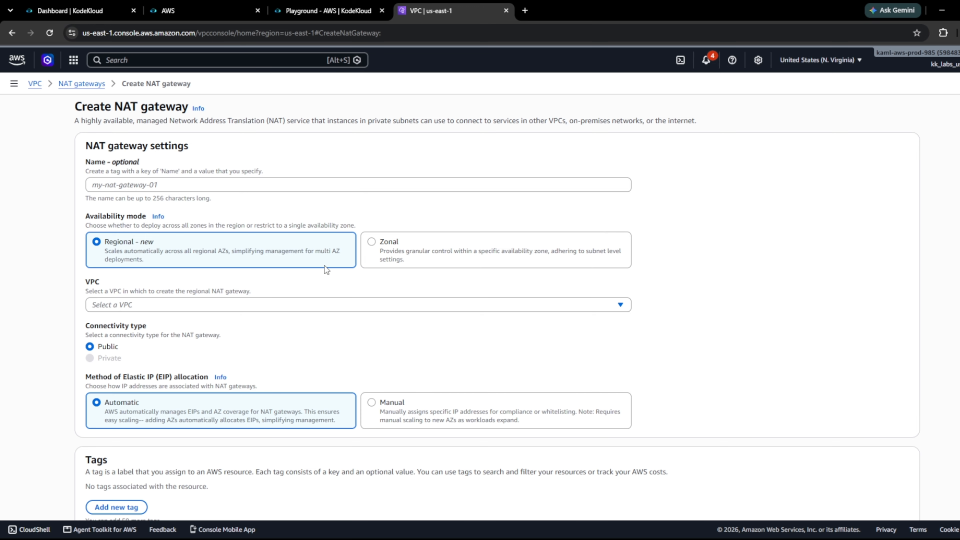
click(383, 249)
click(254, 189)
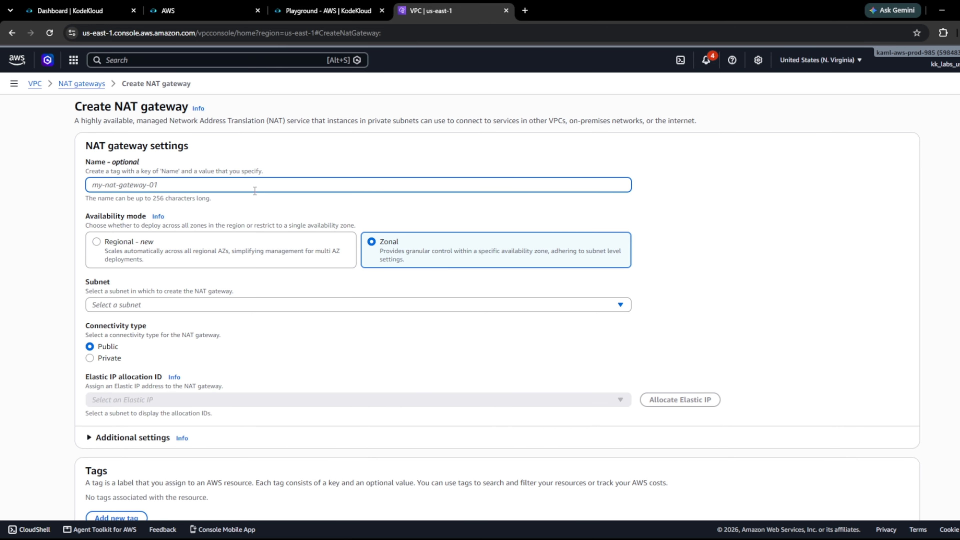
text(my-nat)
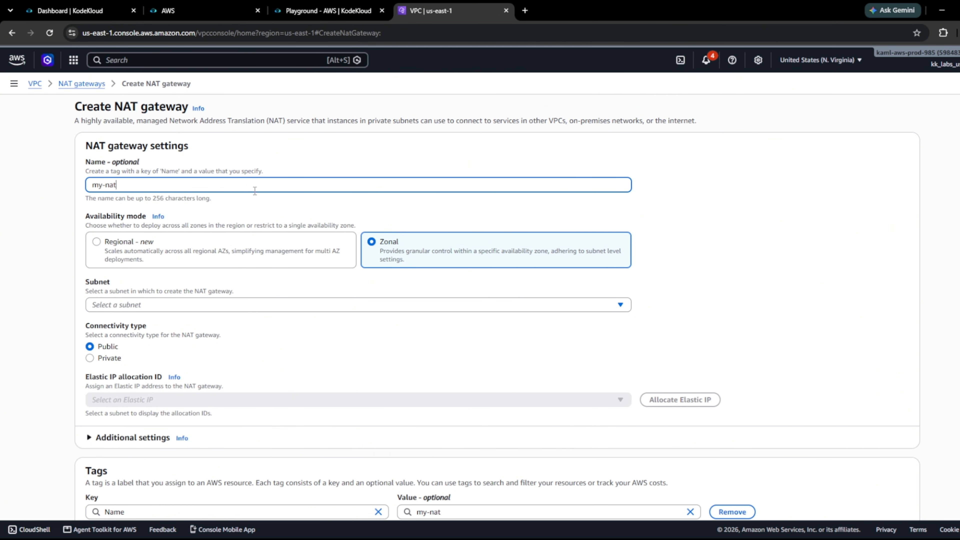
click(201, 309)
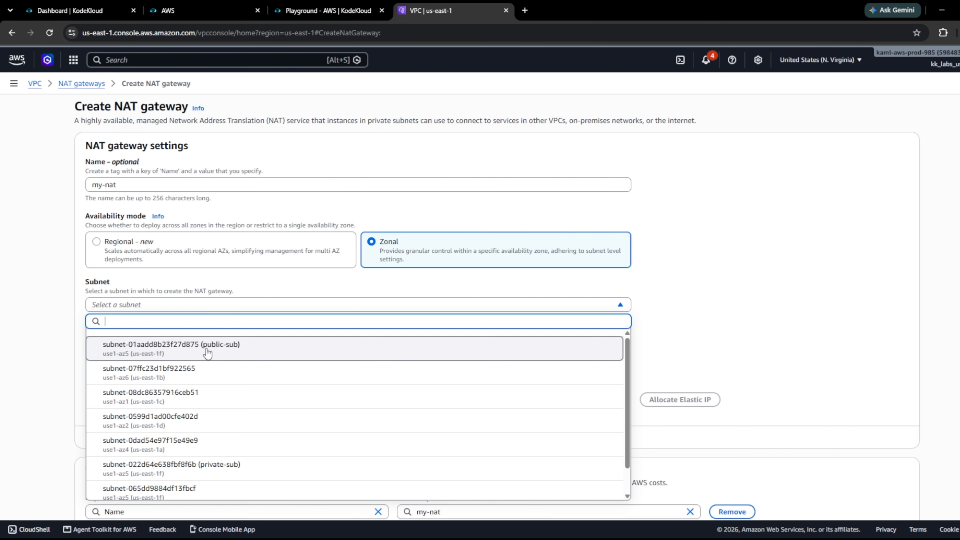
click(261, 349)
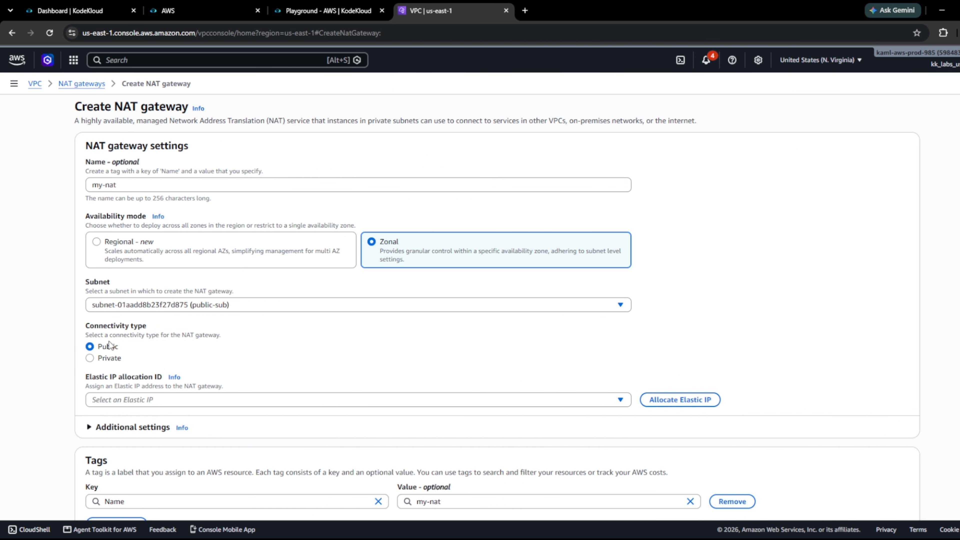
- Allocate an Elastic IP for the my-nat gateway and create it with public connectivity
scroll(109, 341, down, 2)
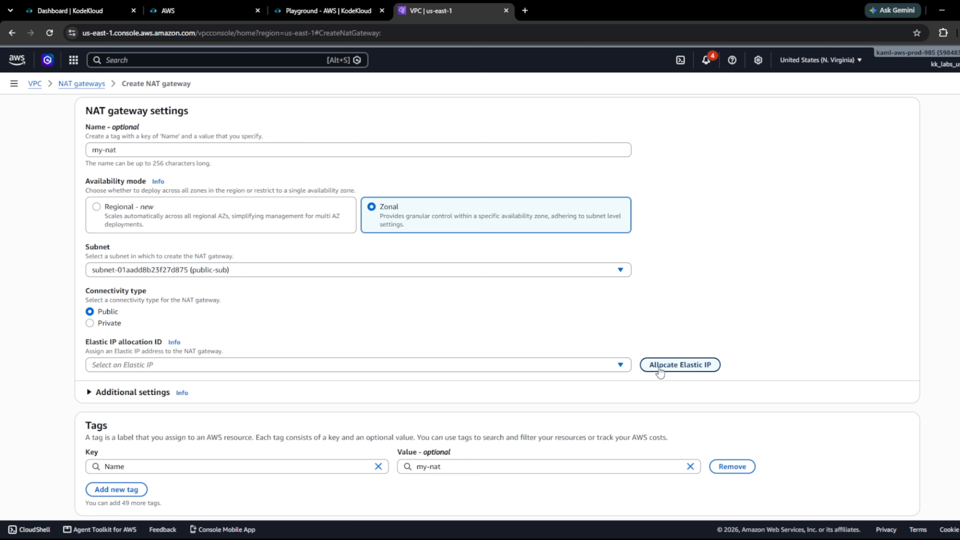
click(659, 369)
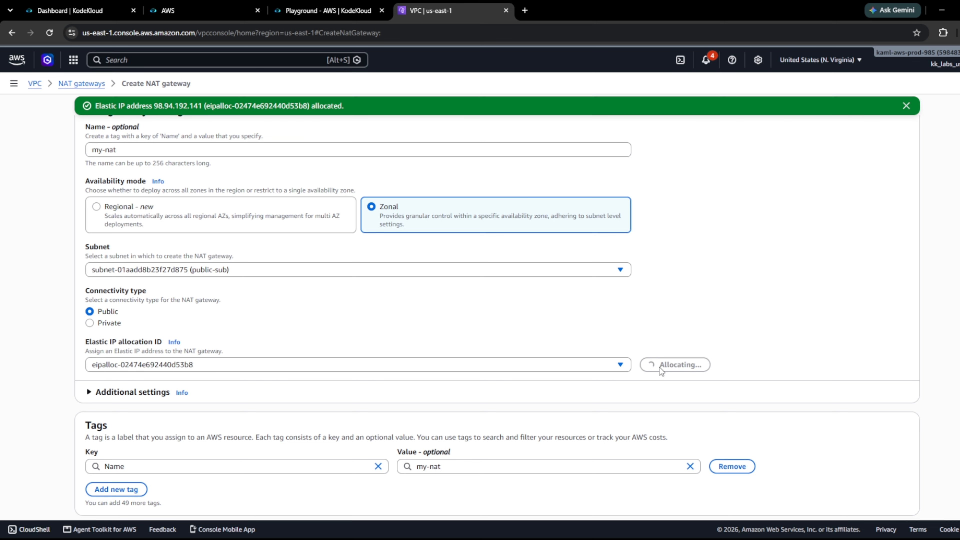
click(287, 365)
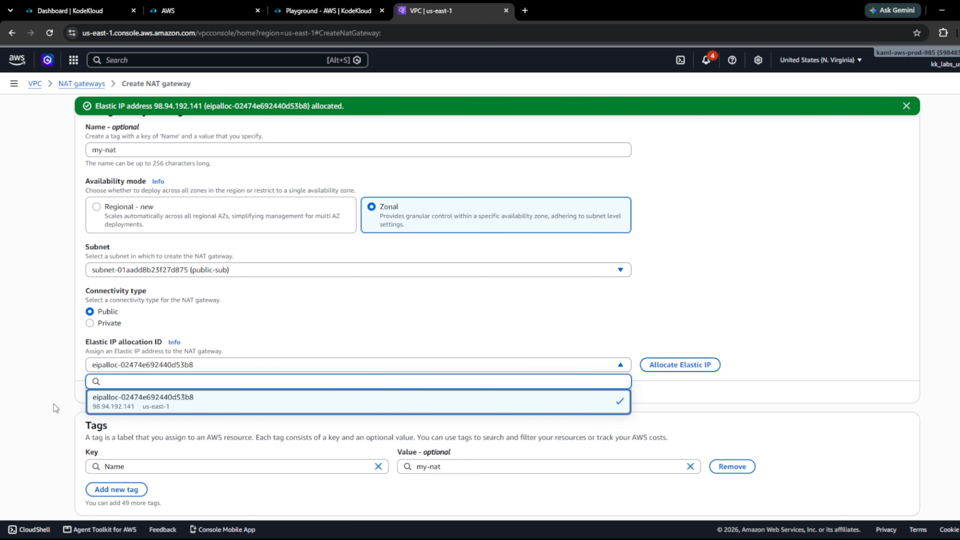
click(621, 364)
scroll(649, 349, down, 1)
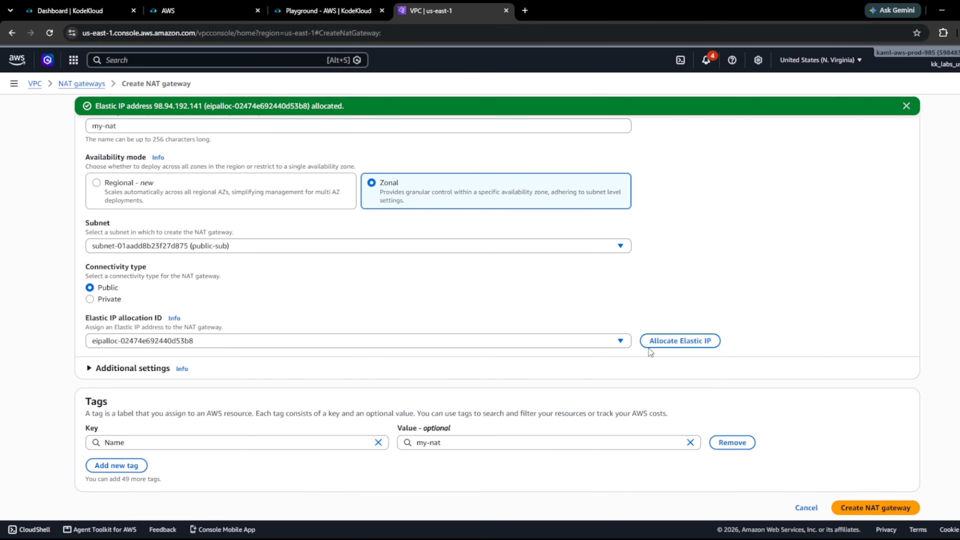
click(880, 500)
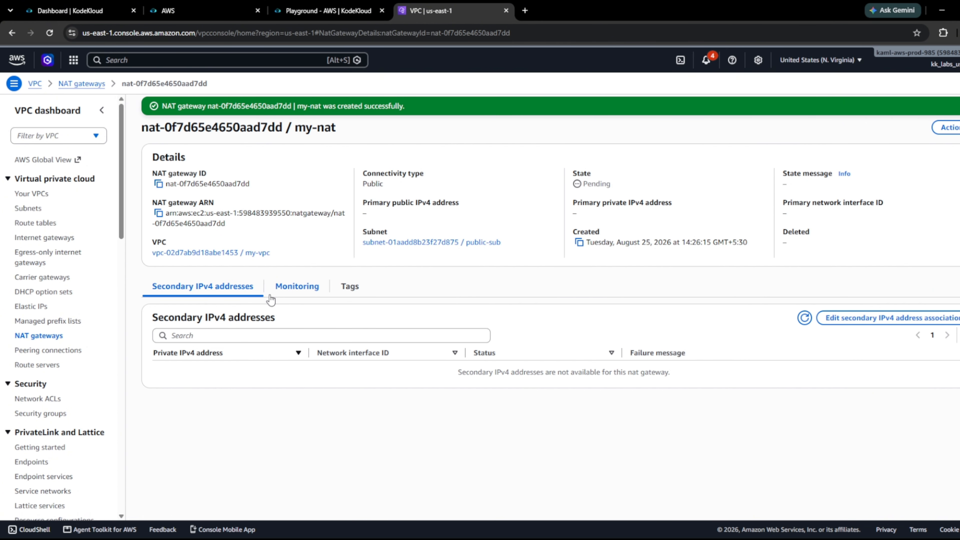
- Open the route tables in a new browser tab and add a 0.0.0.0/0 route to the private-route table
middle_click(49, 222)
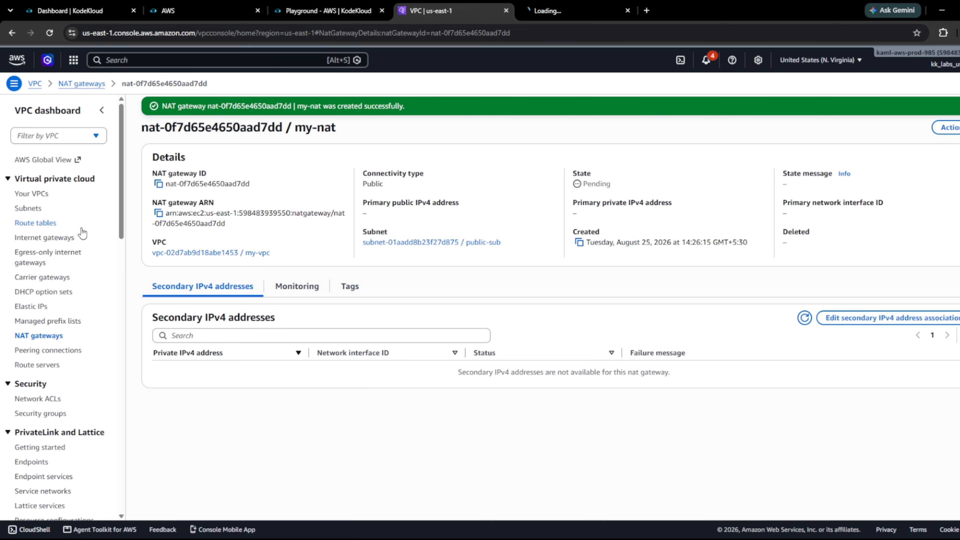
click(567, 11)
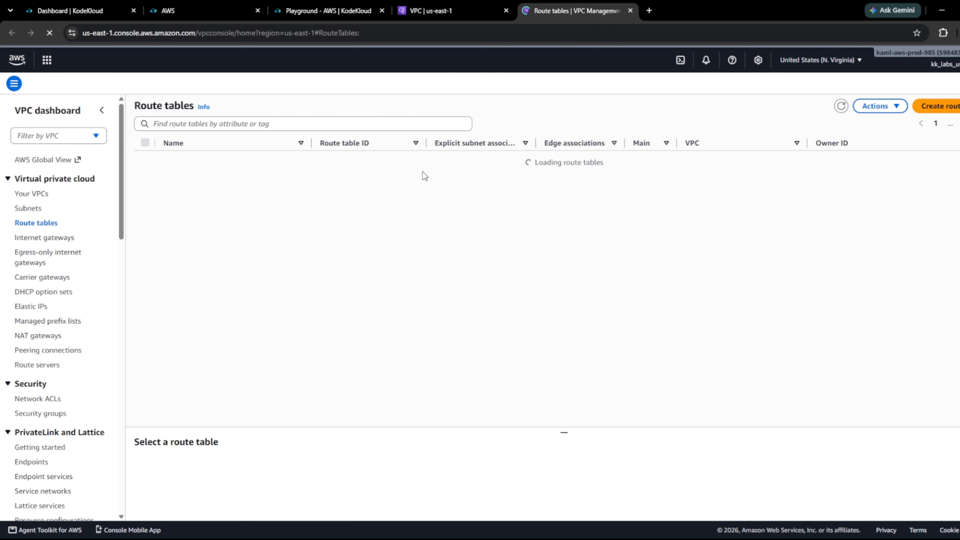
click(369, 161)
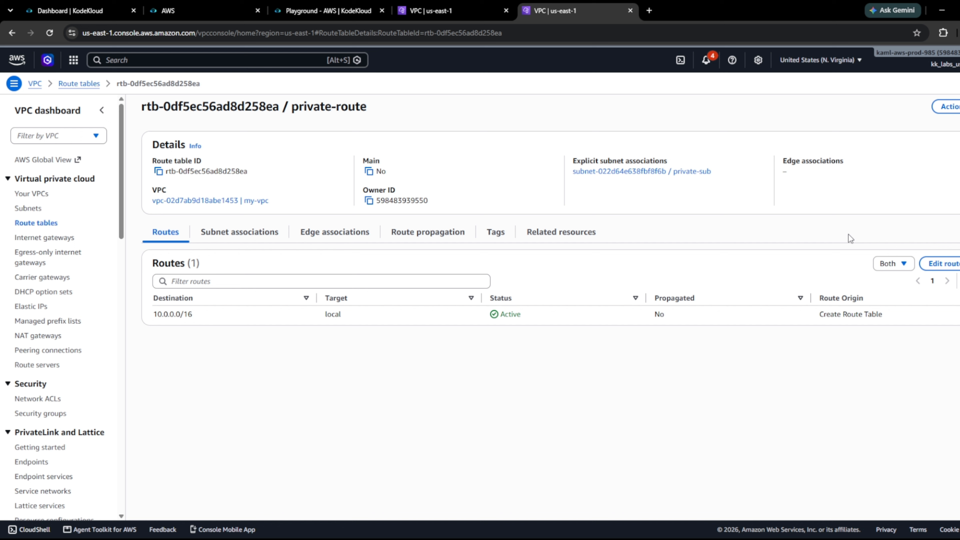
click(940, 263)
click(127, 202)
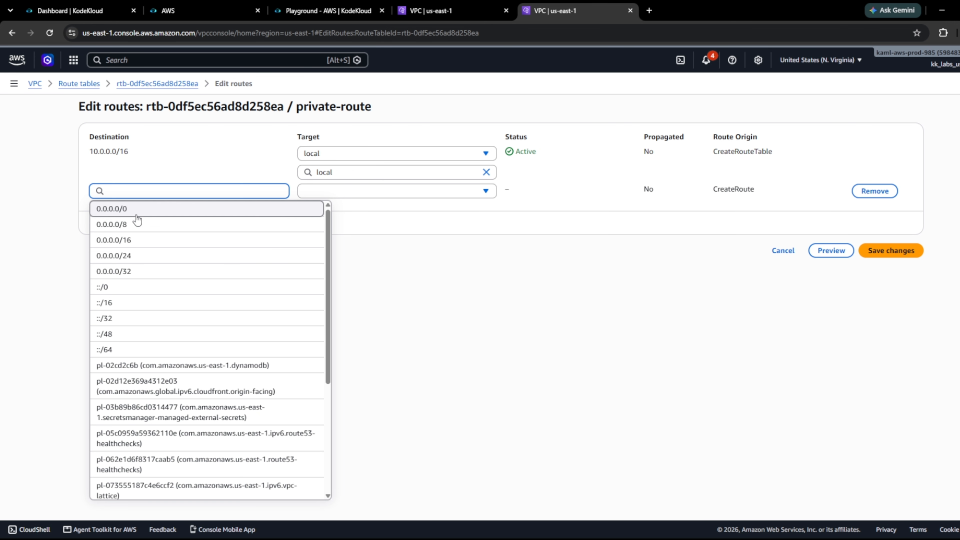
click(127, 209)
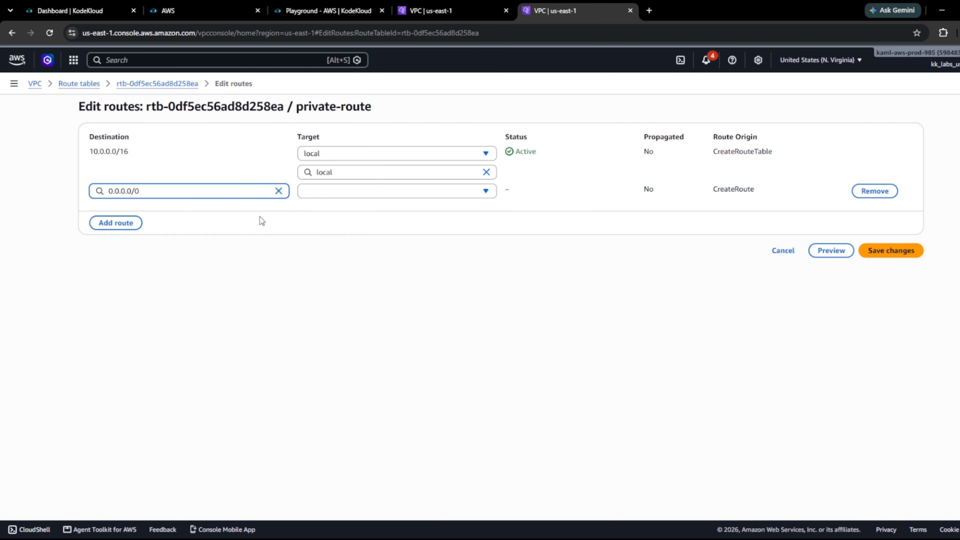
- Target the new private route at the my-nat NAT gateway and save the route changes
click(359, 196)
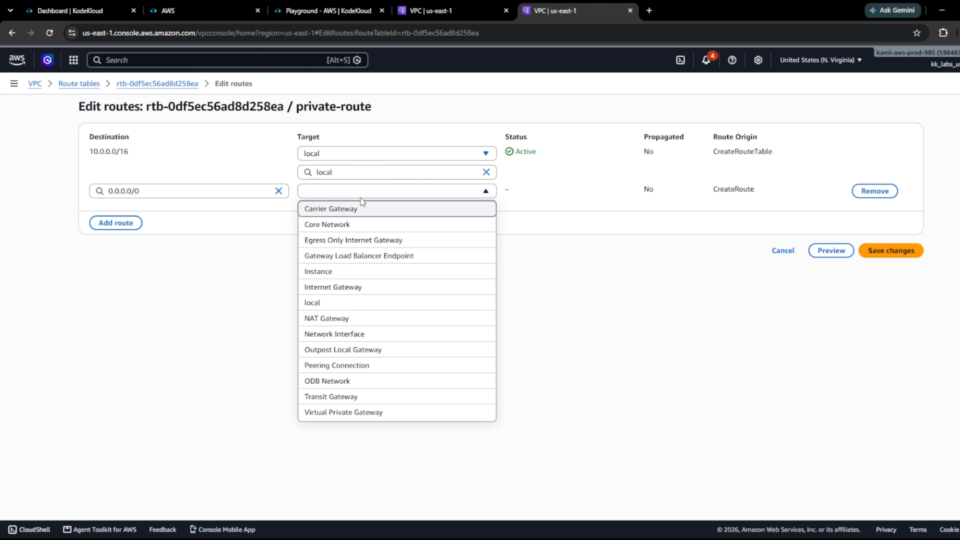
click(360, 318)
click(417, 210)
click(417, 246)
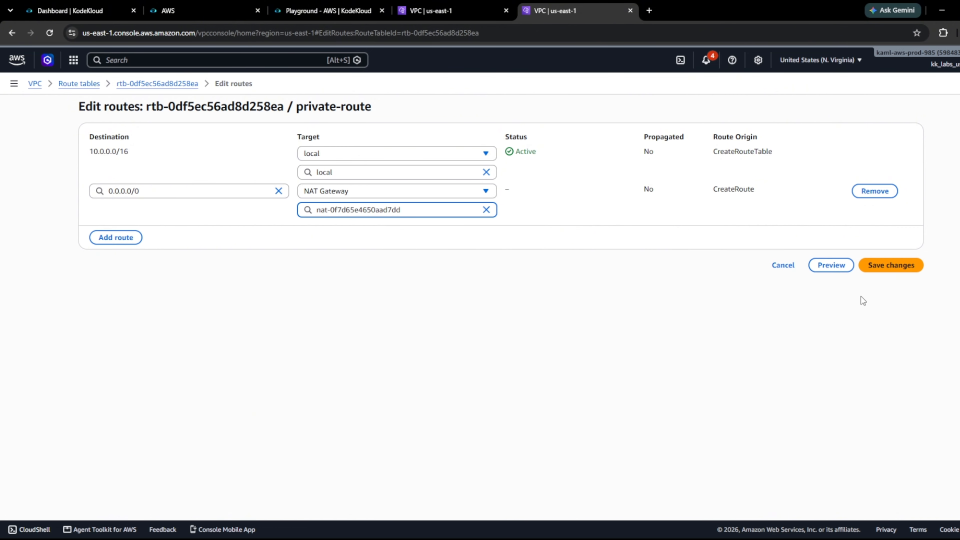
click(387, 207)
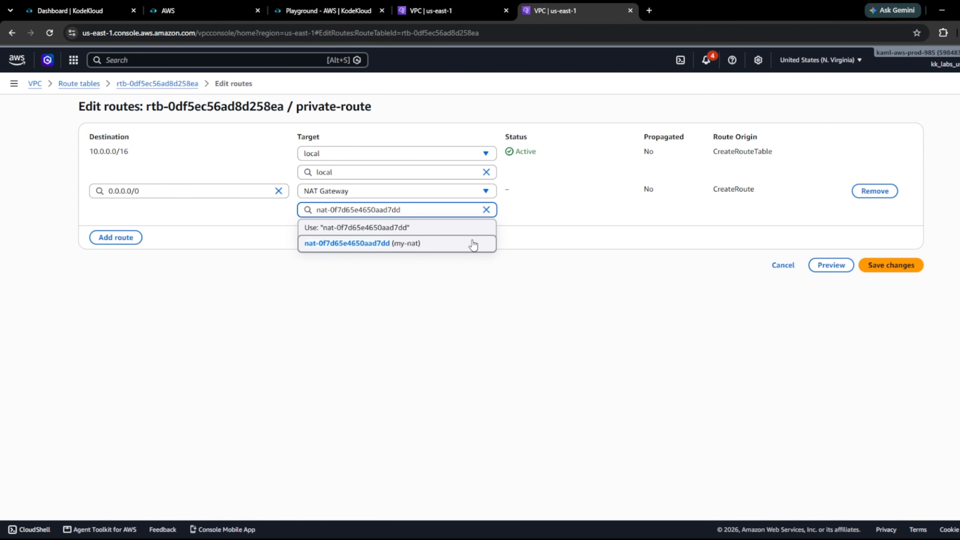
click(435, 242)
click(889, 266)
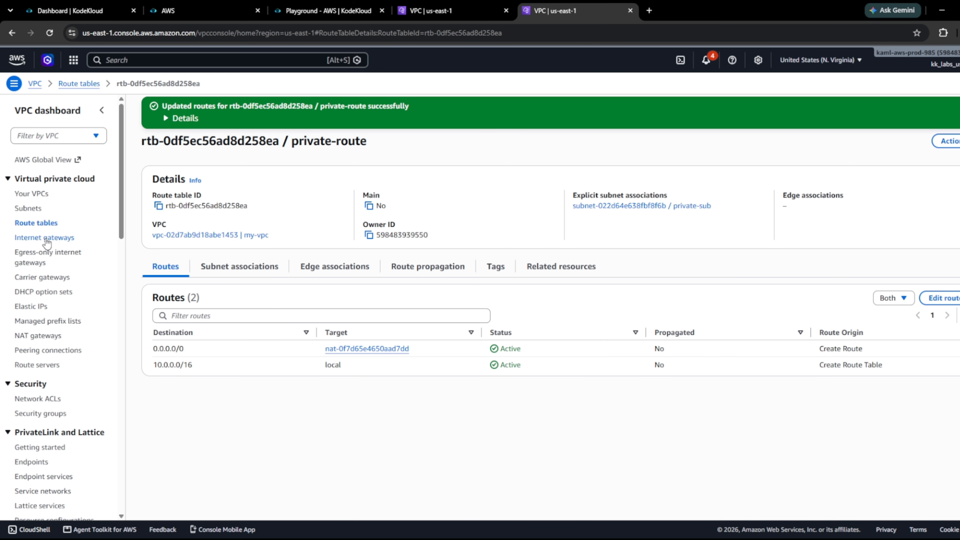
- Examine the resource map of my-vpc with all details shown, including its route tables and network connections
click(21, 197)
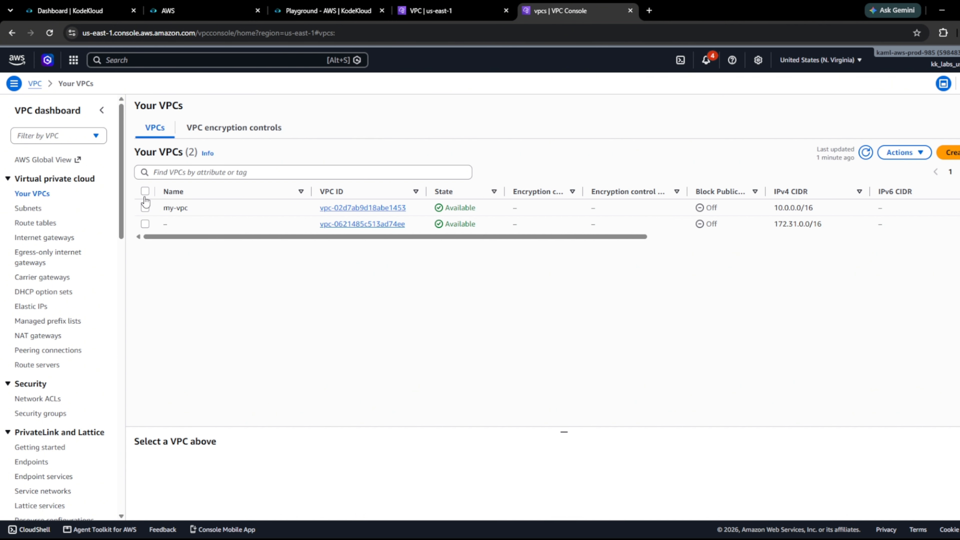
click(402, 208)
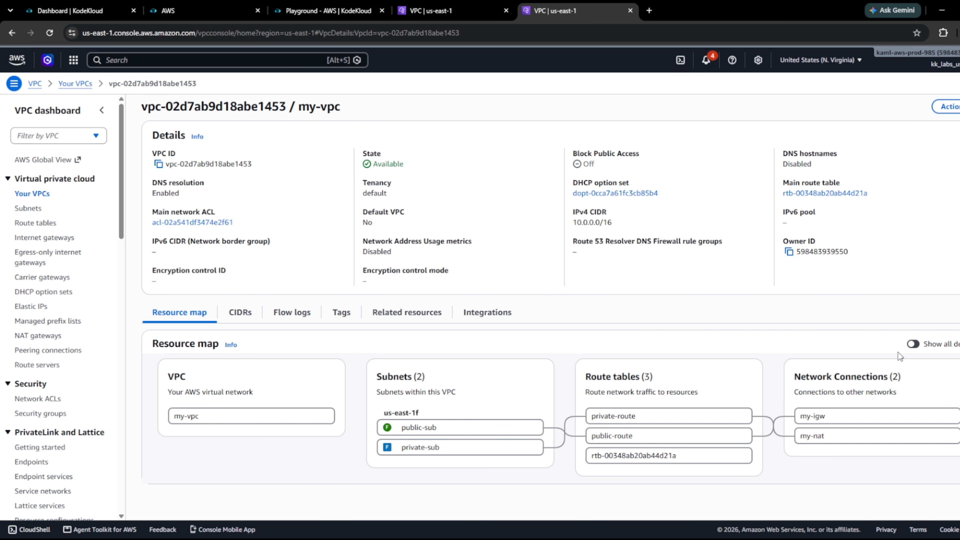
click(917, 343)
scroll(618, 381, down, 1)
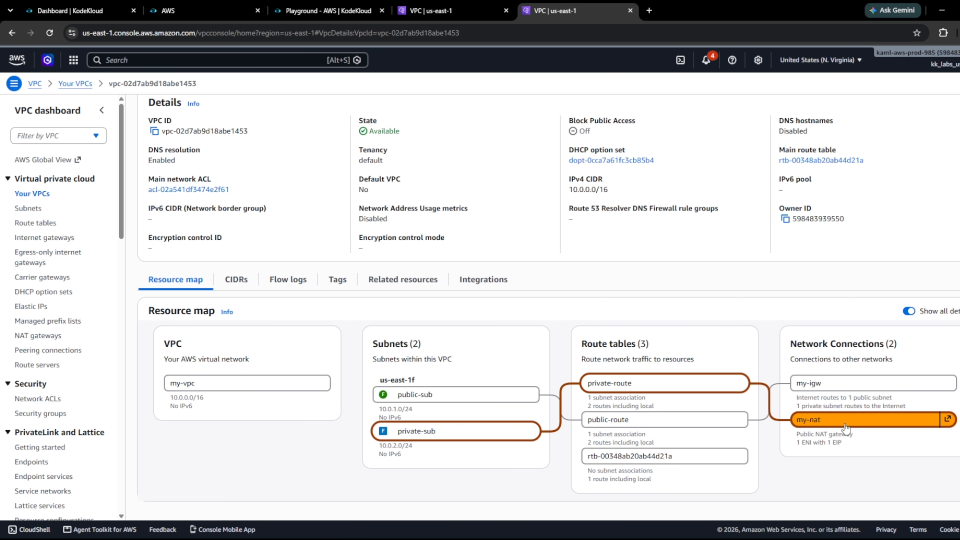
drag(856, 434, 793, 437)
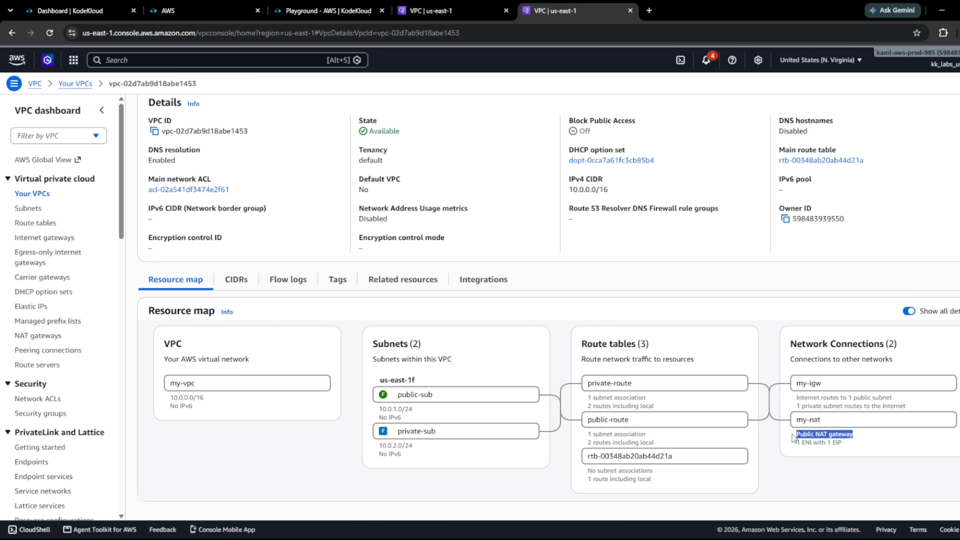